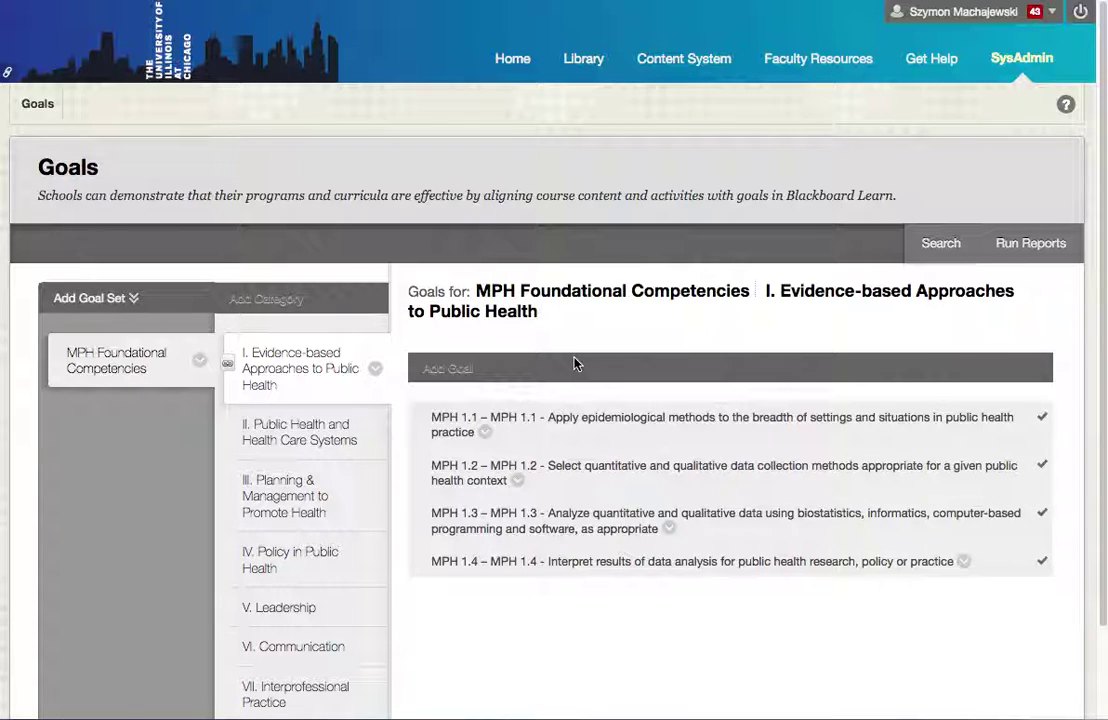
- Open the goal alignment picker for Assignment 1 and bring the whole window into view
scroll(574, 363, down, 2)
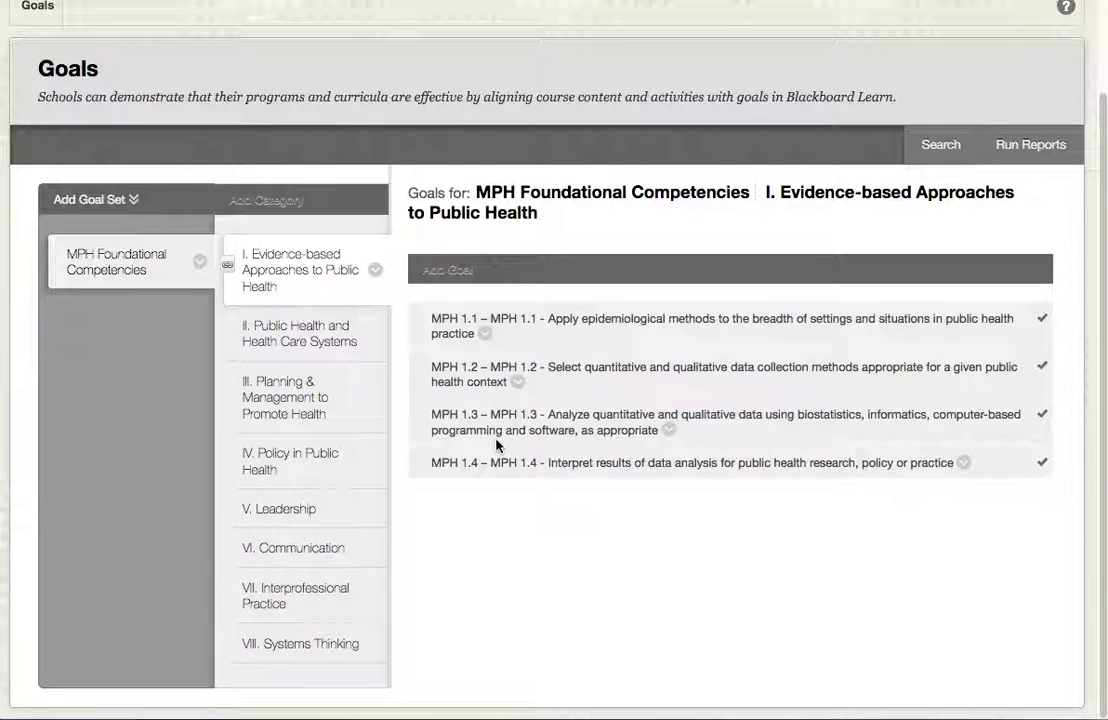
scroll(497, 446, up, 2)
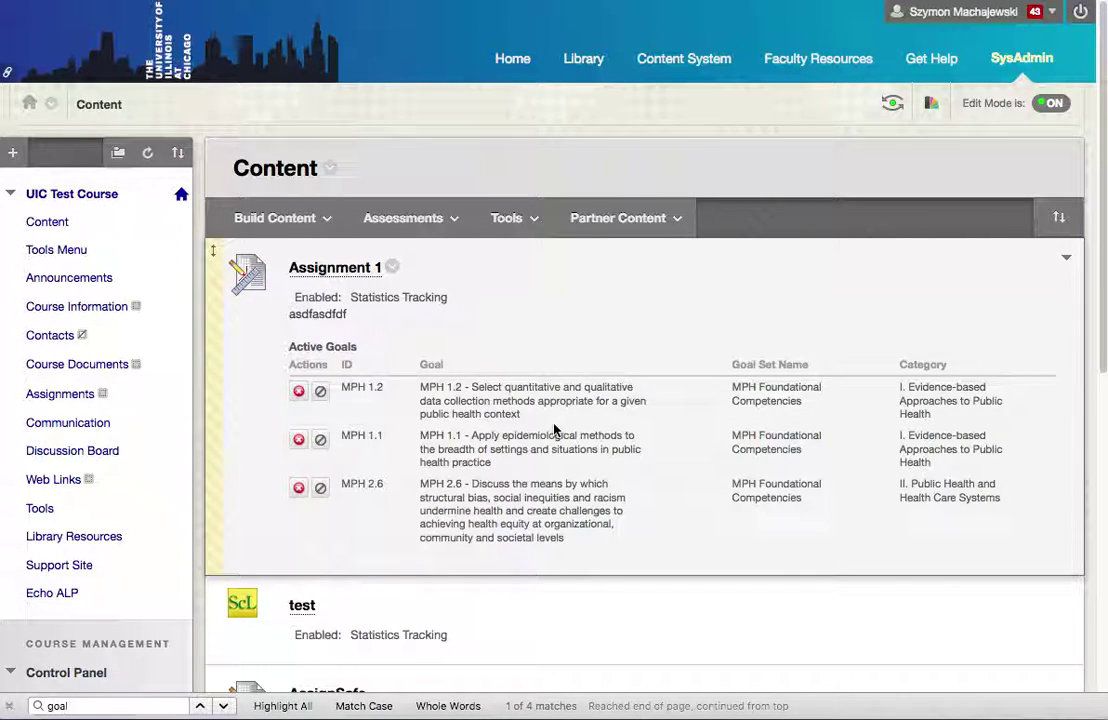
click(392, 268)
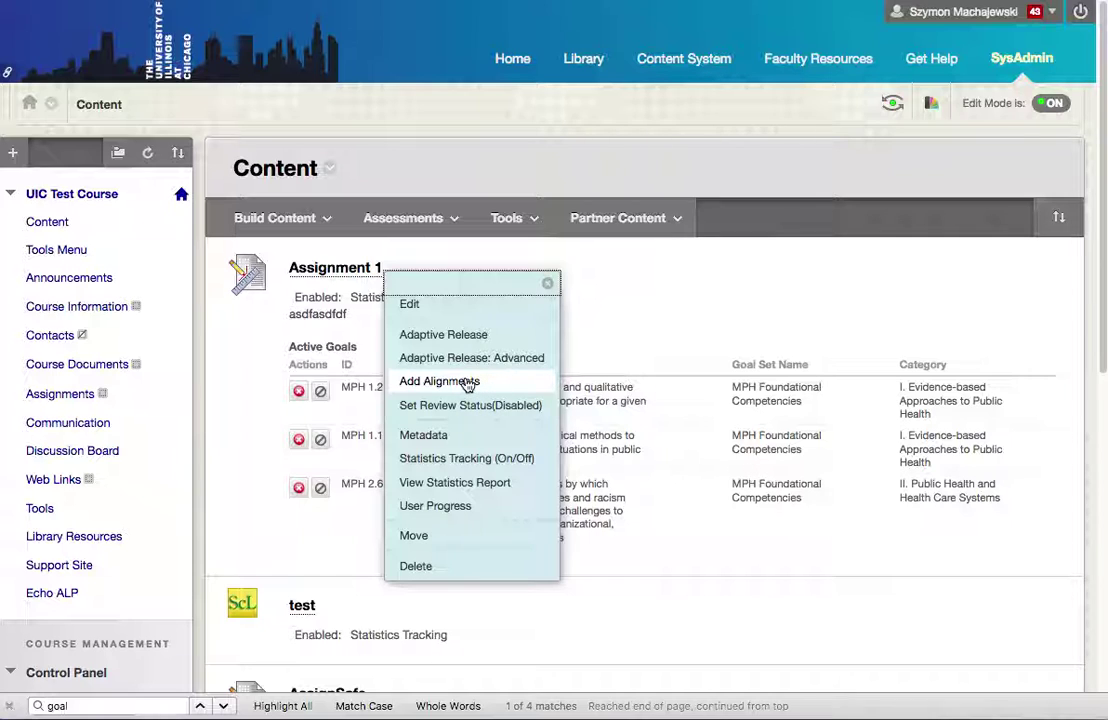
click(496, 388)
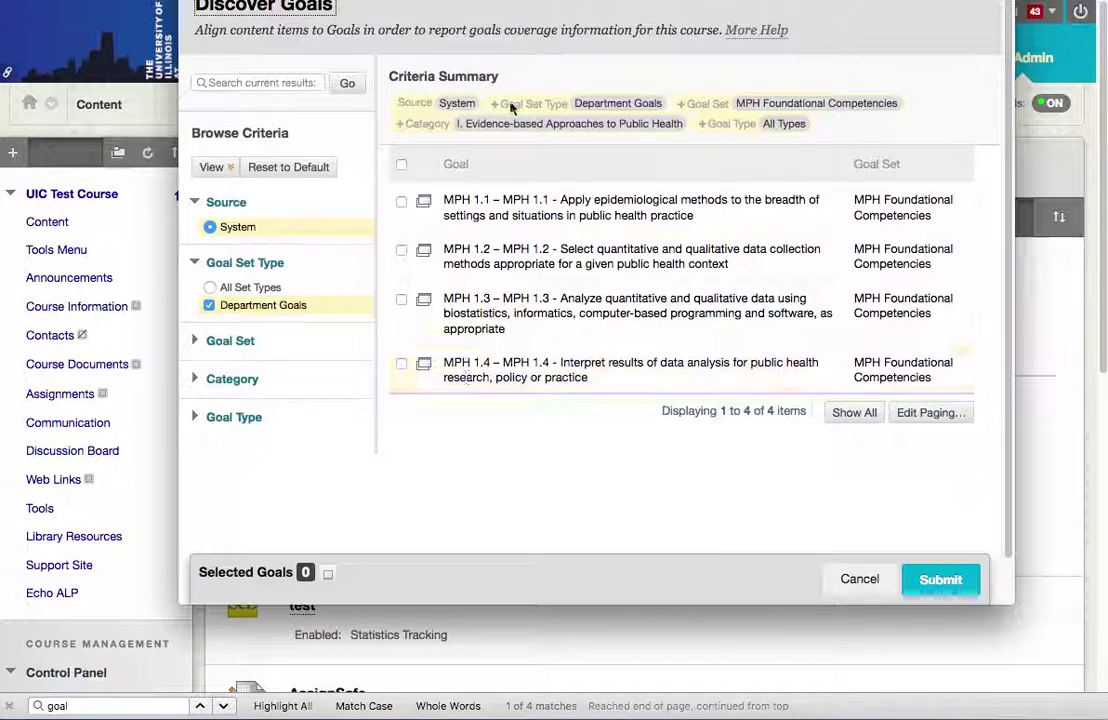
drag(551, 0, 541, 8)
click(287, 154)
- Expand the Goal Set and Category filters in the goal picker, then close it
click(182, 414)
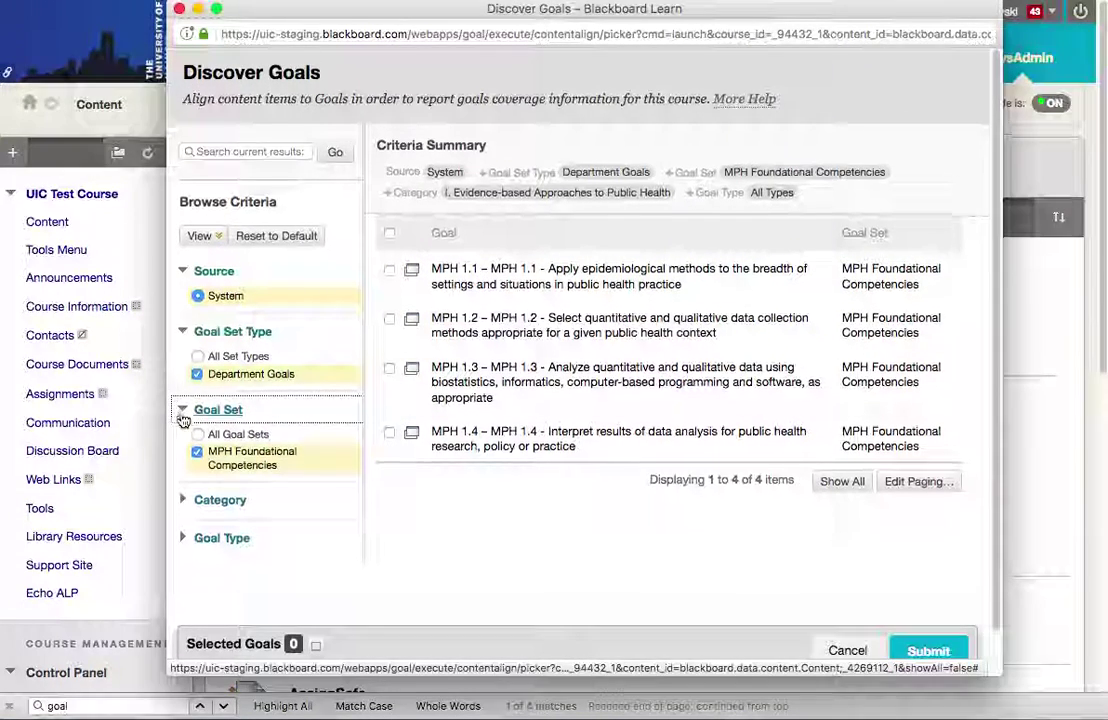
scroll(181, 416, down, 1)
click(181, 455)
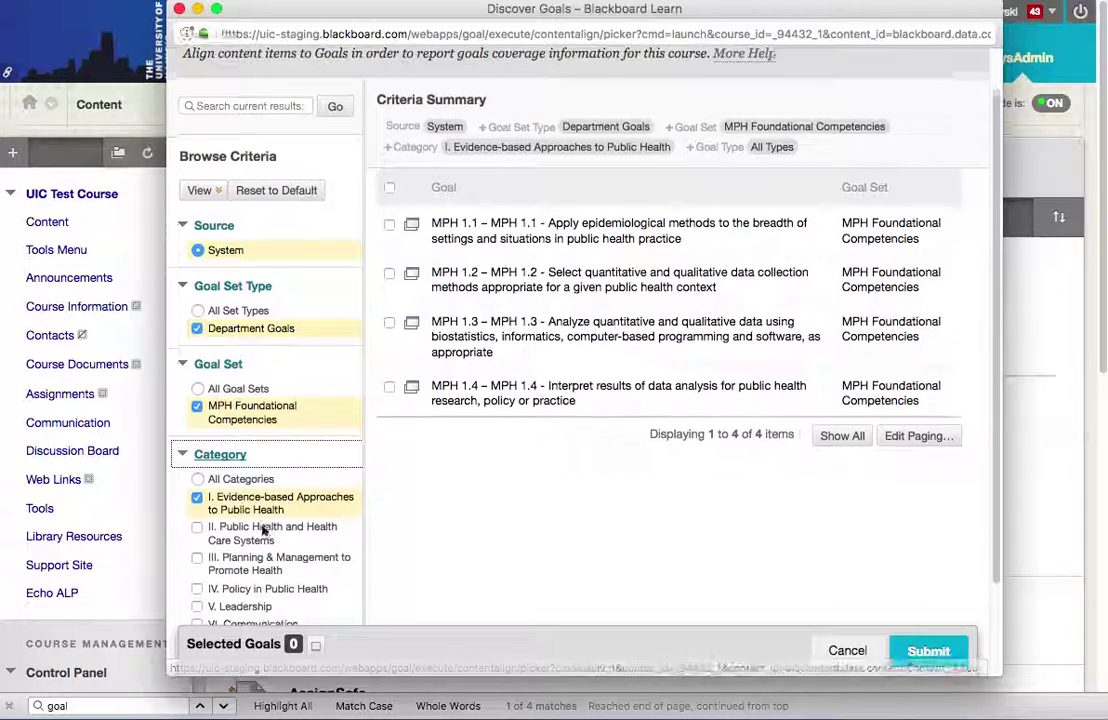
scroll(265, 530, down, 3)
scroll(265, 530, up, 3)
click(855, 652)
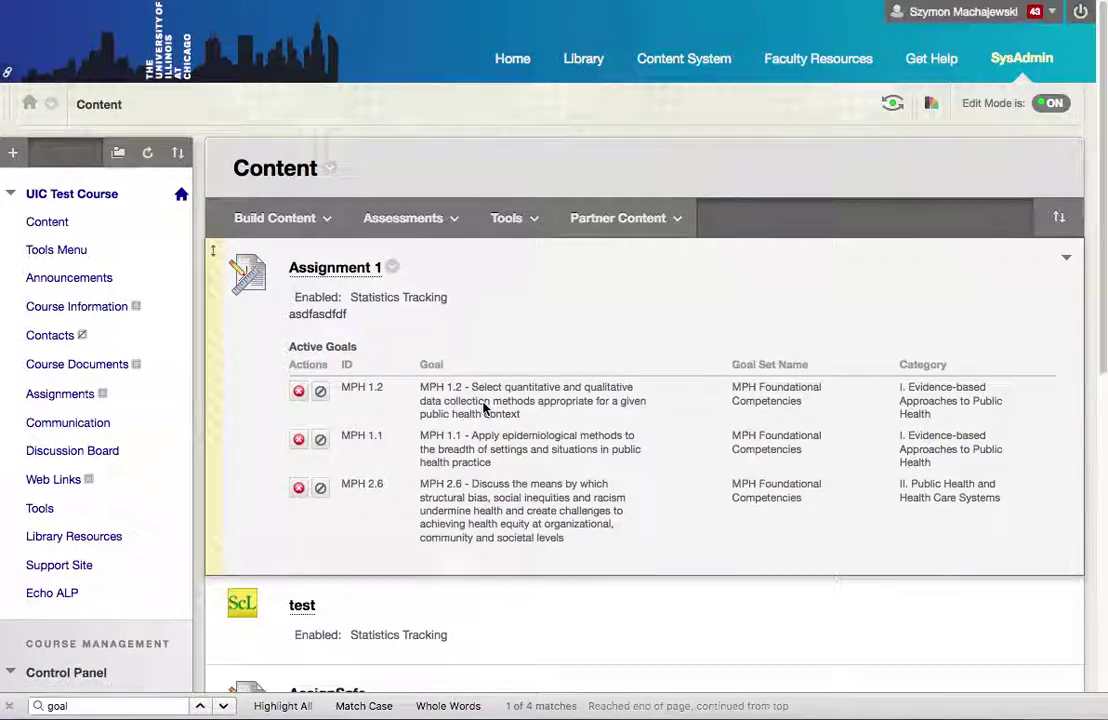
- Reopen and dismiss the Assignment 1 options, then scroll further down the Content page
scroll(480, 410, down, 3)
scroll(477, 477, up, 1)
scroll(487, 218, up, 2)
scroll(487, 218, up, 4)
click(412, 219)
click(392, 268)
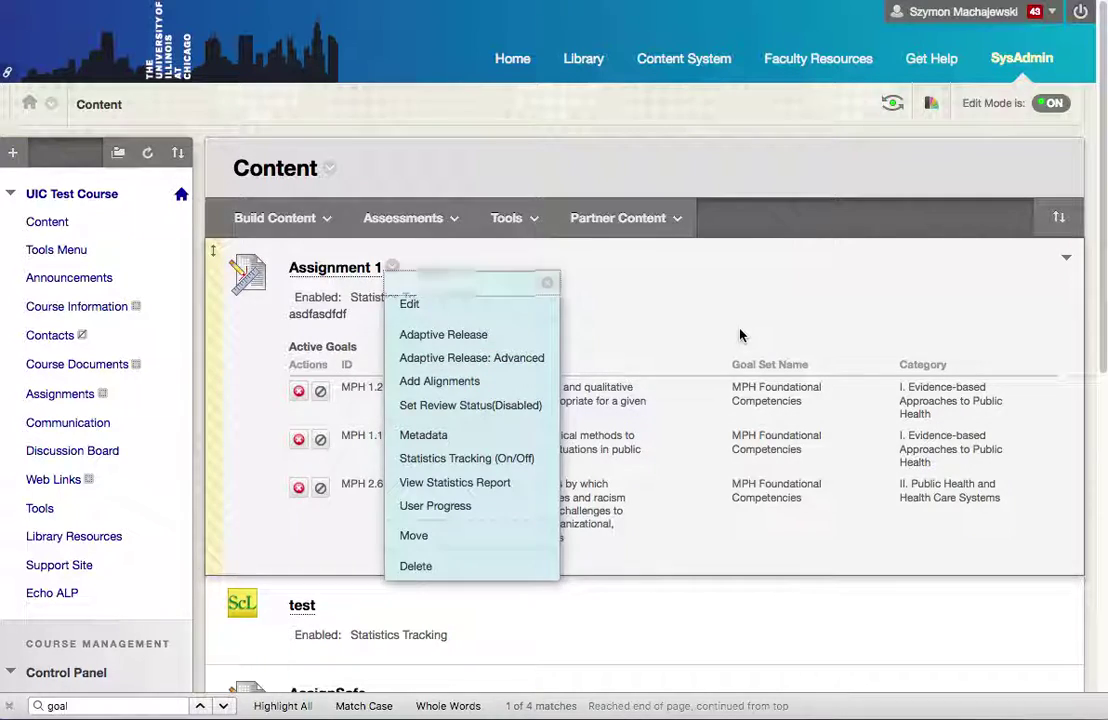
click(741, 335)
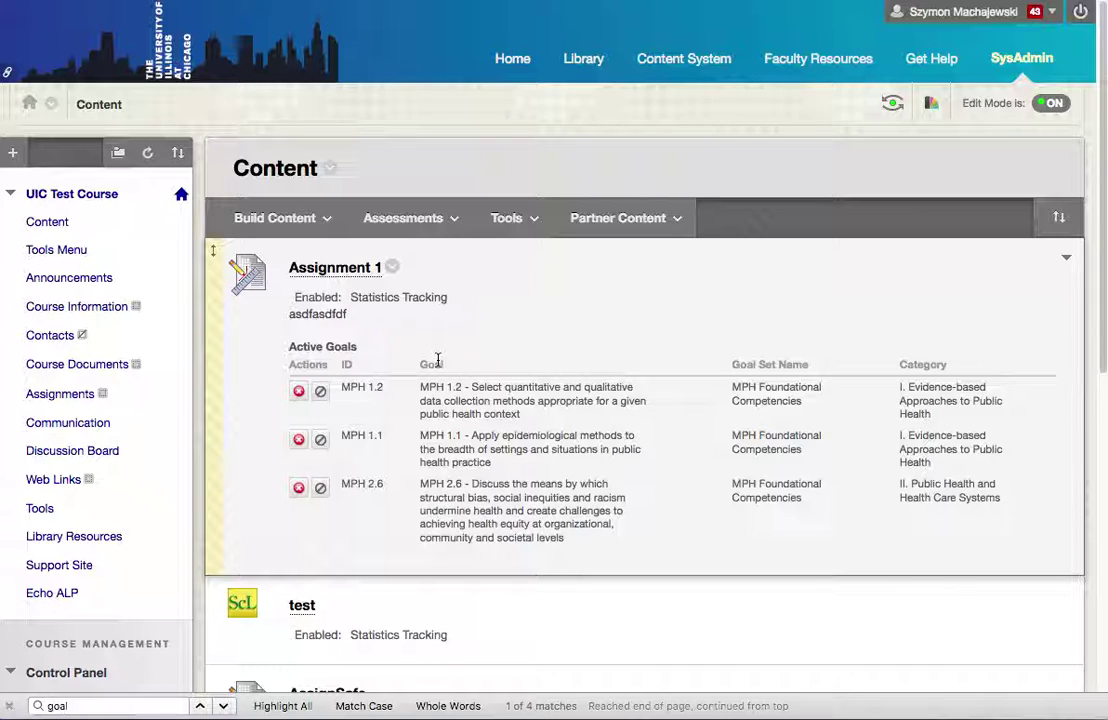
scroll(437, 360, down, 5)
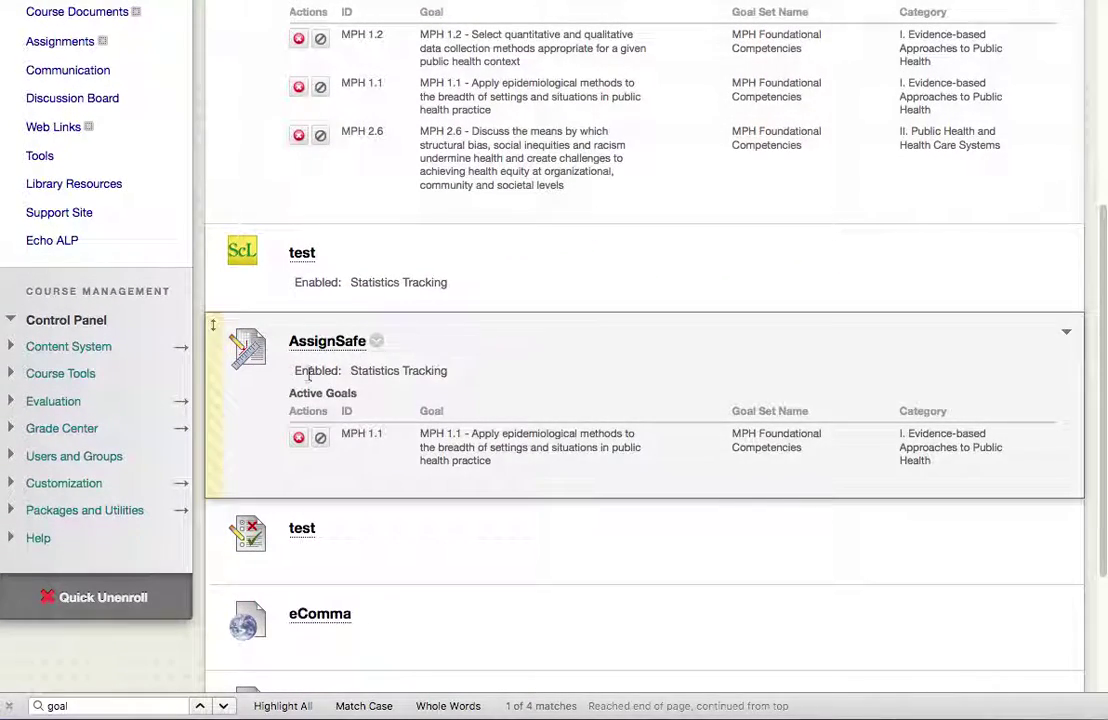
- Open Course Reports under Control Panel > Evaluation and scroll through the available reports
click(53, 404)
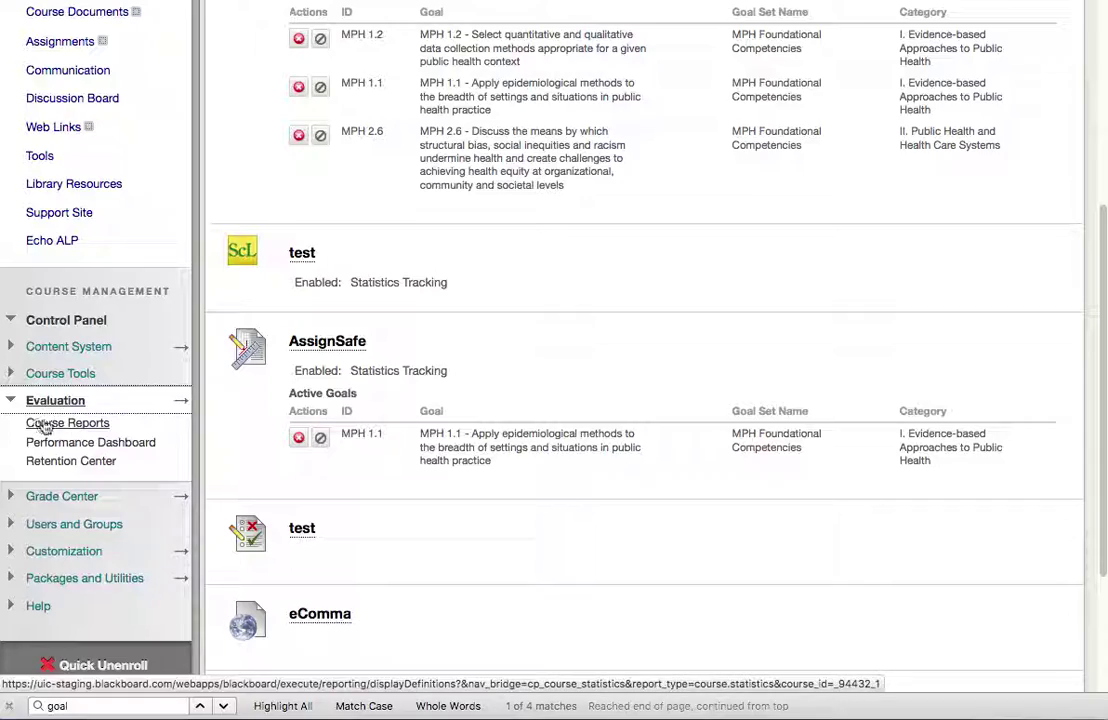
click(60, 423)
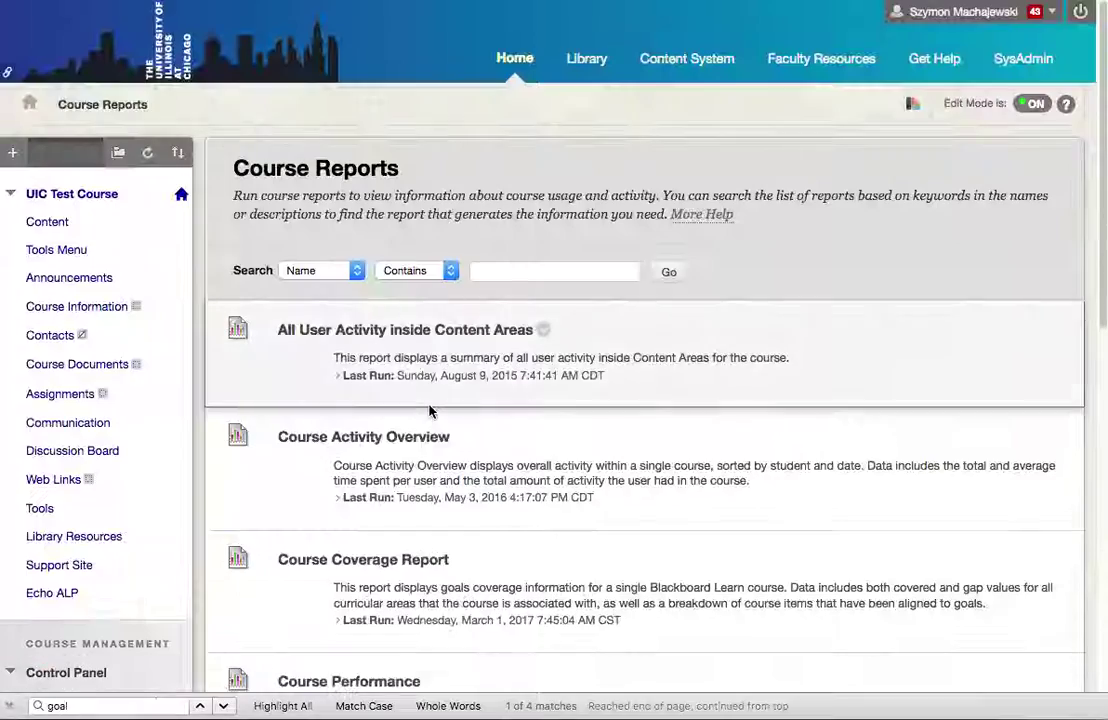
scroll(429, 410, down, 5)
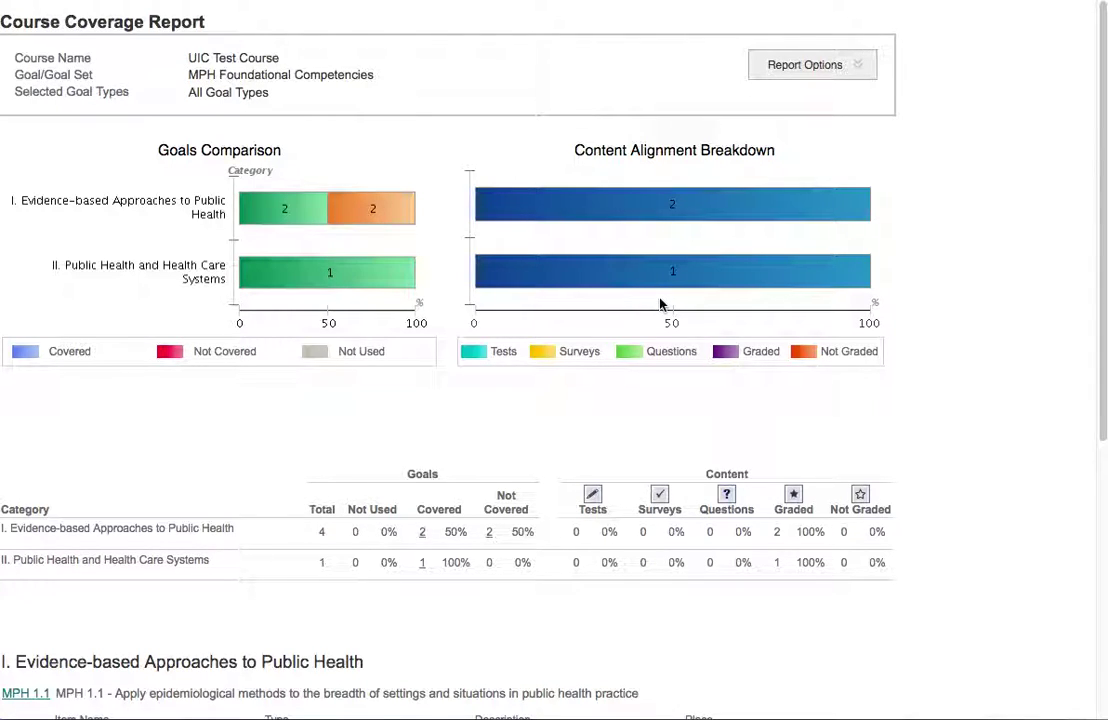
- Scroll through the UIC Test Course coverage charts and tables for MPH Foundational Competencies
scroll(183, 573, down, 2)
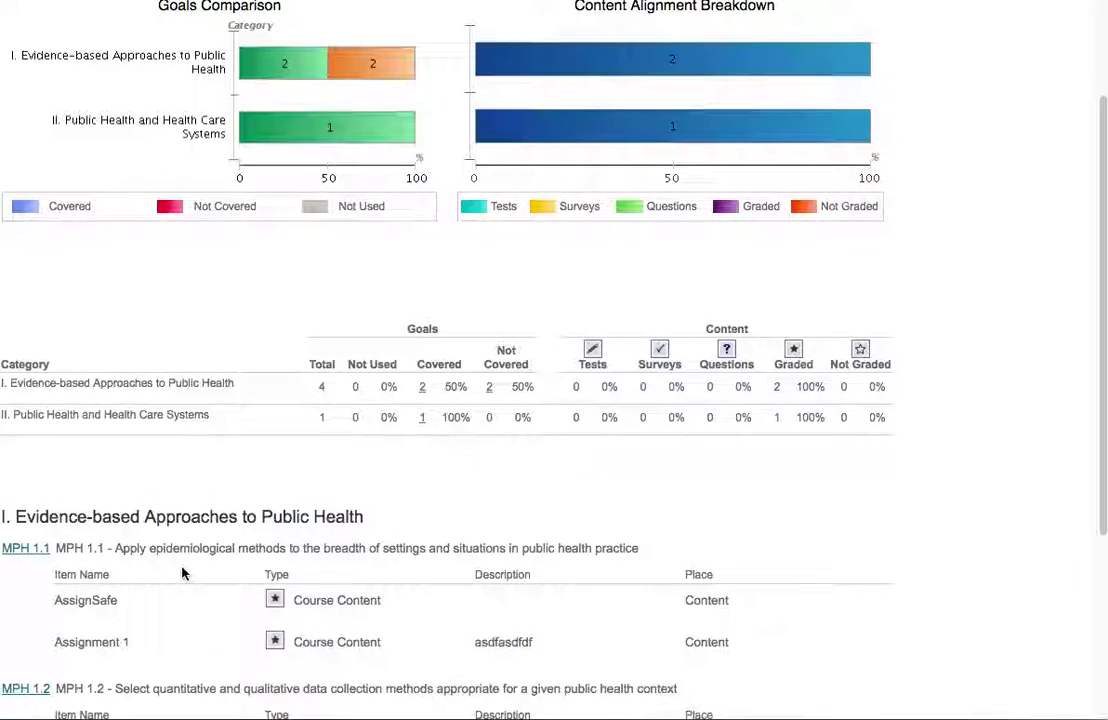
scroll(183, 573, down, 3)
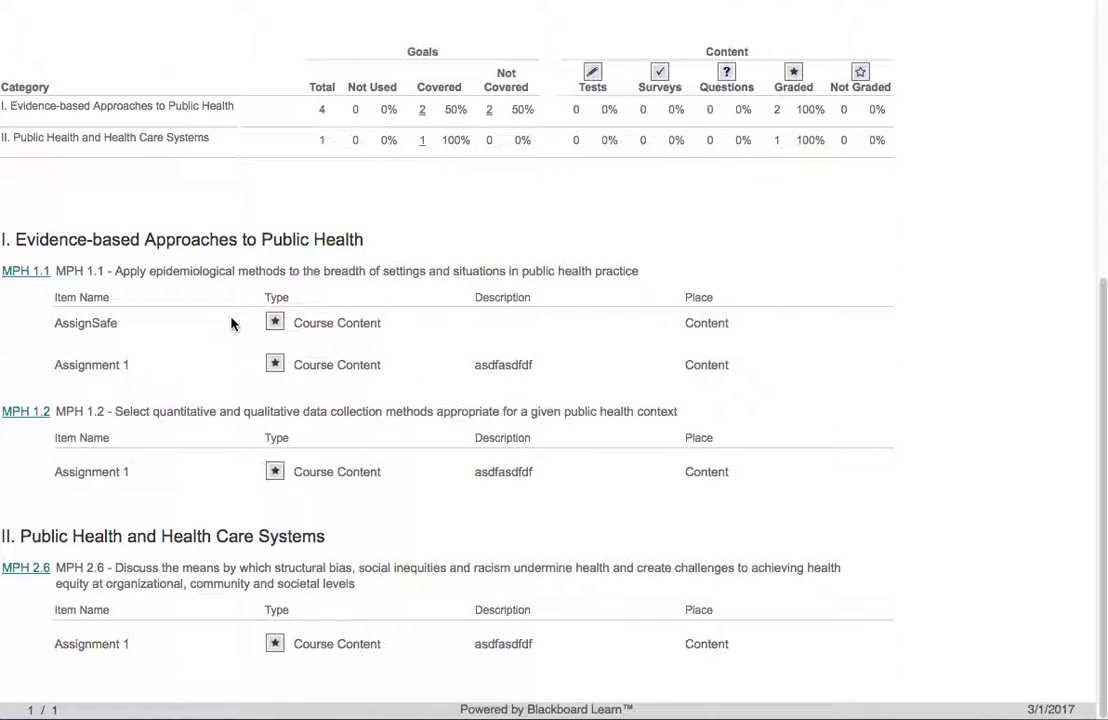
scroll(230, 323, up, 5)
scroll(230, 323, down, 6)
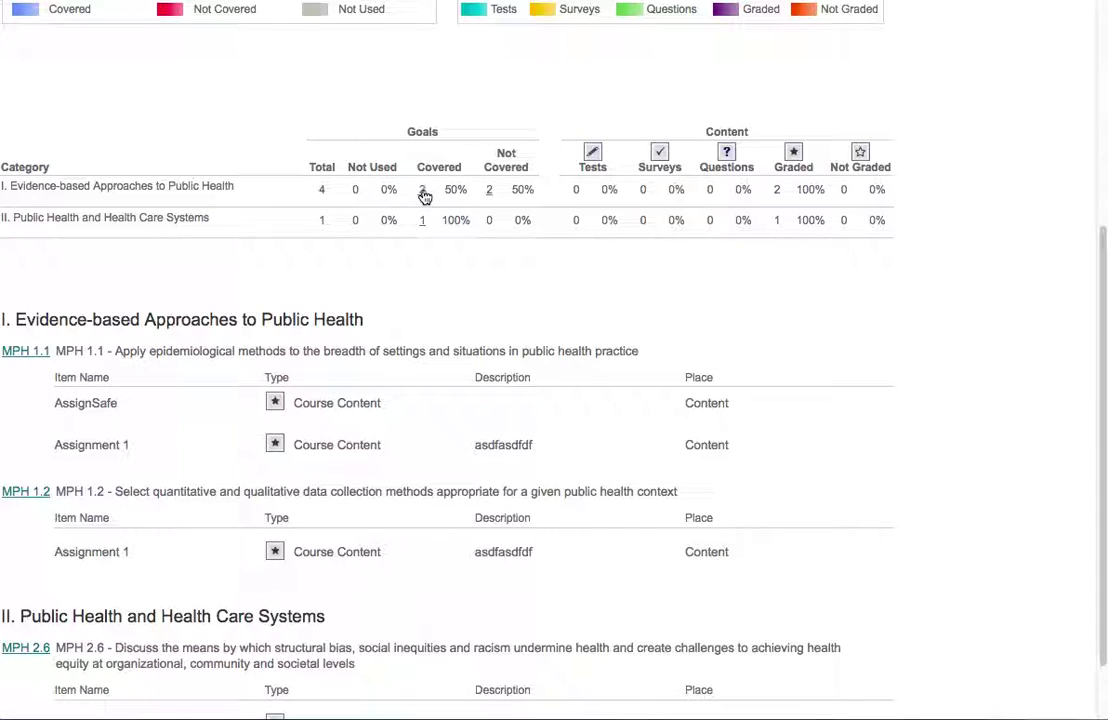
- Open the MPH 1.1 coverage details, reposition the popup, then close it
click(25, 355)
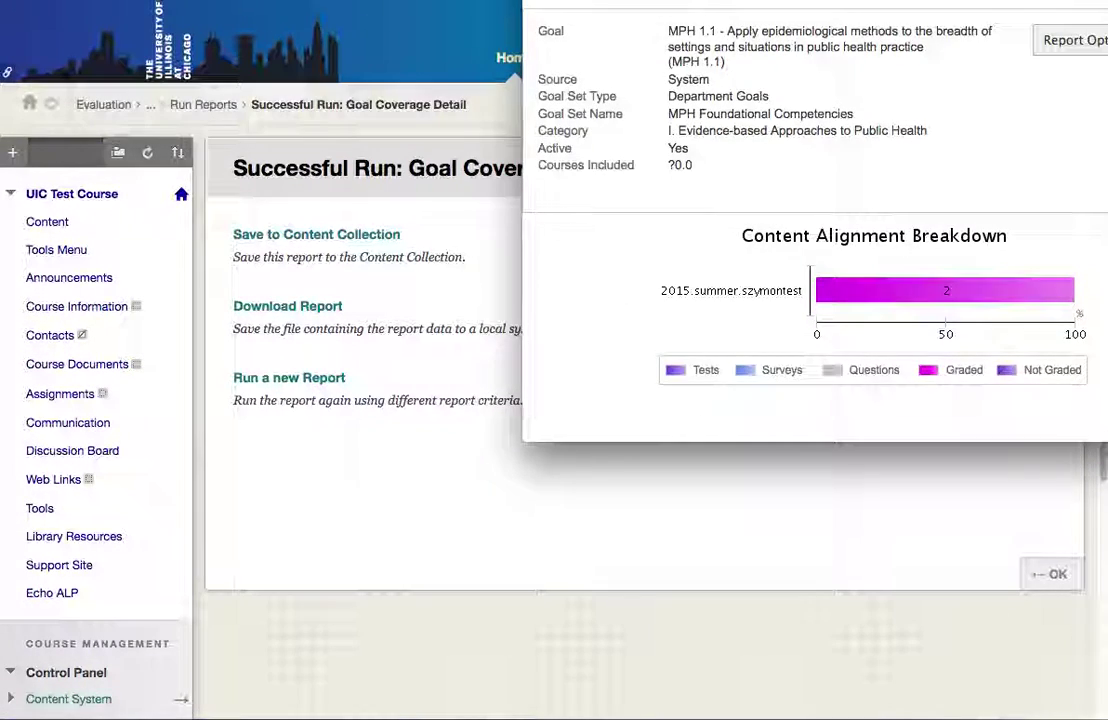
drag(700, 0, 288, 136)
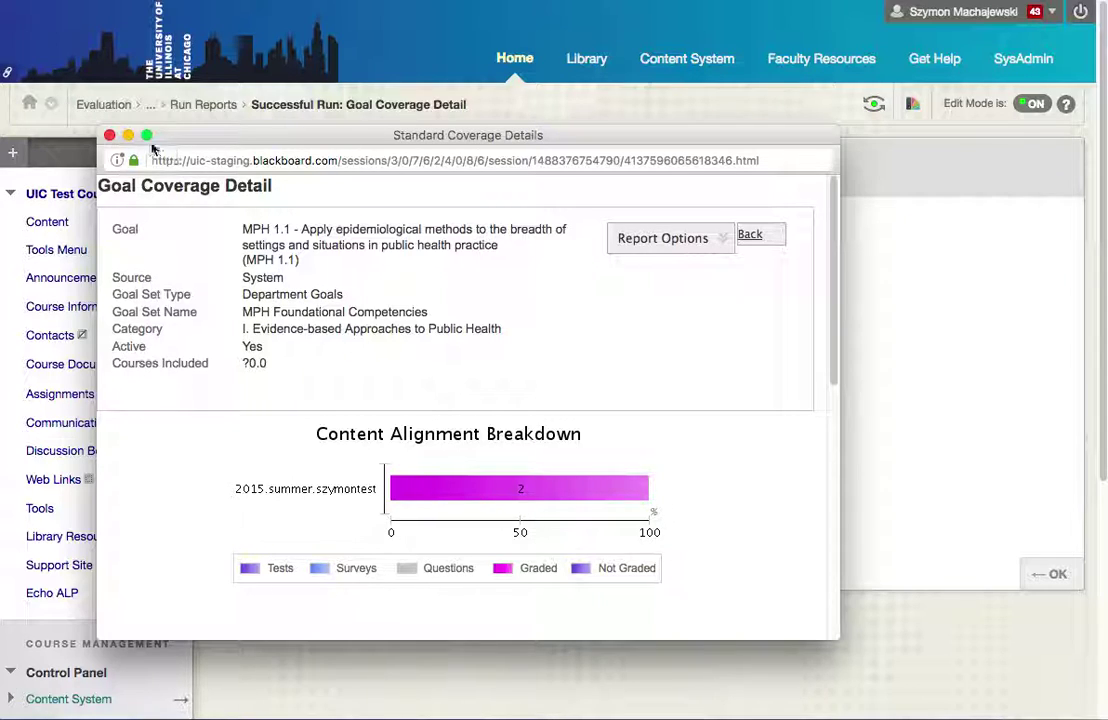
click(110, 137)
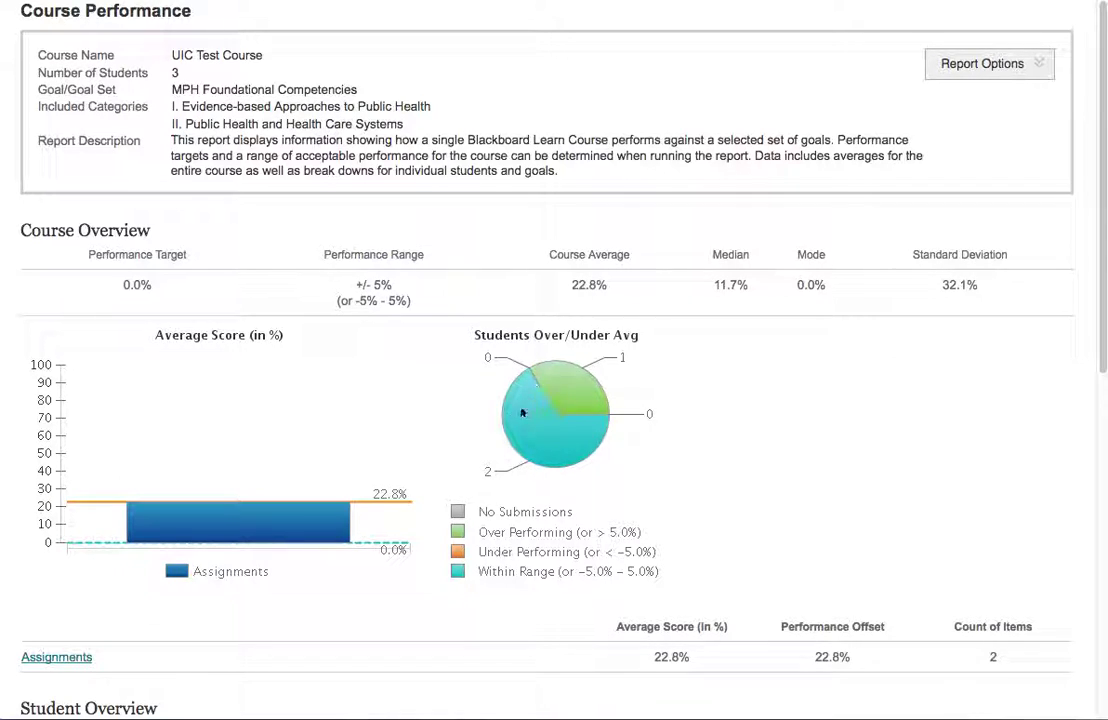
- Scroll through Course Overview, Student Overview and Detail by Goal, then return to the top
scroll(585, 437, down, 5)
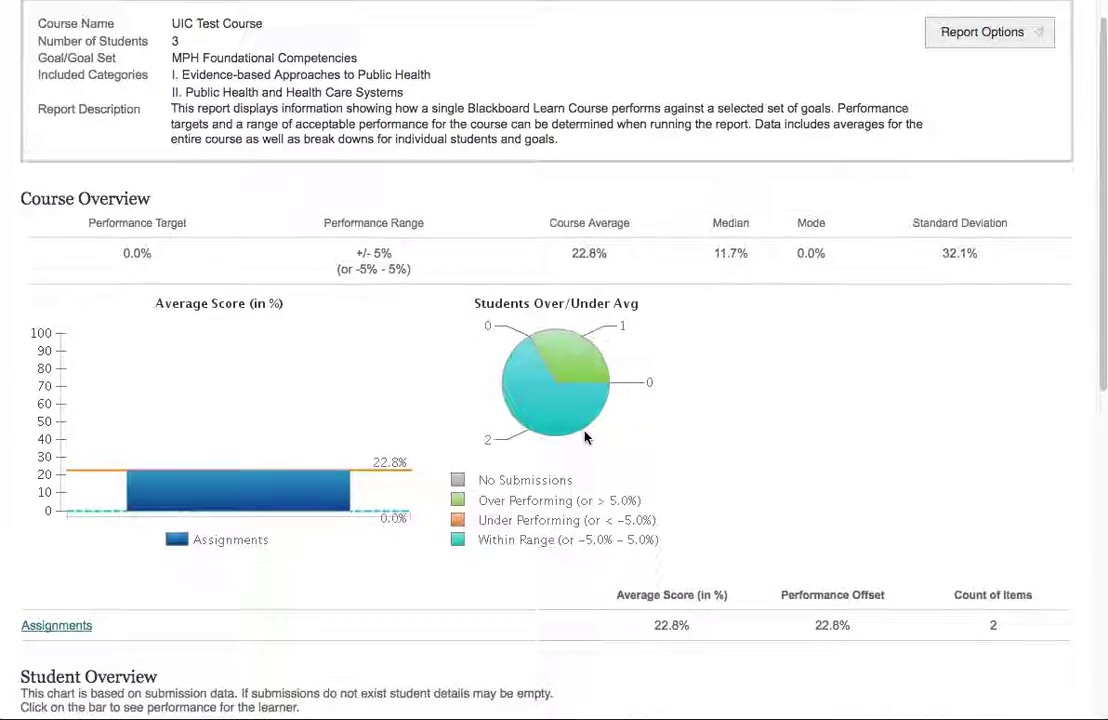
scroll(585, 437, down, 2)
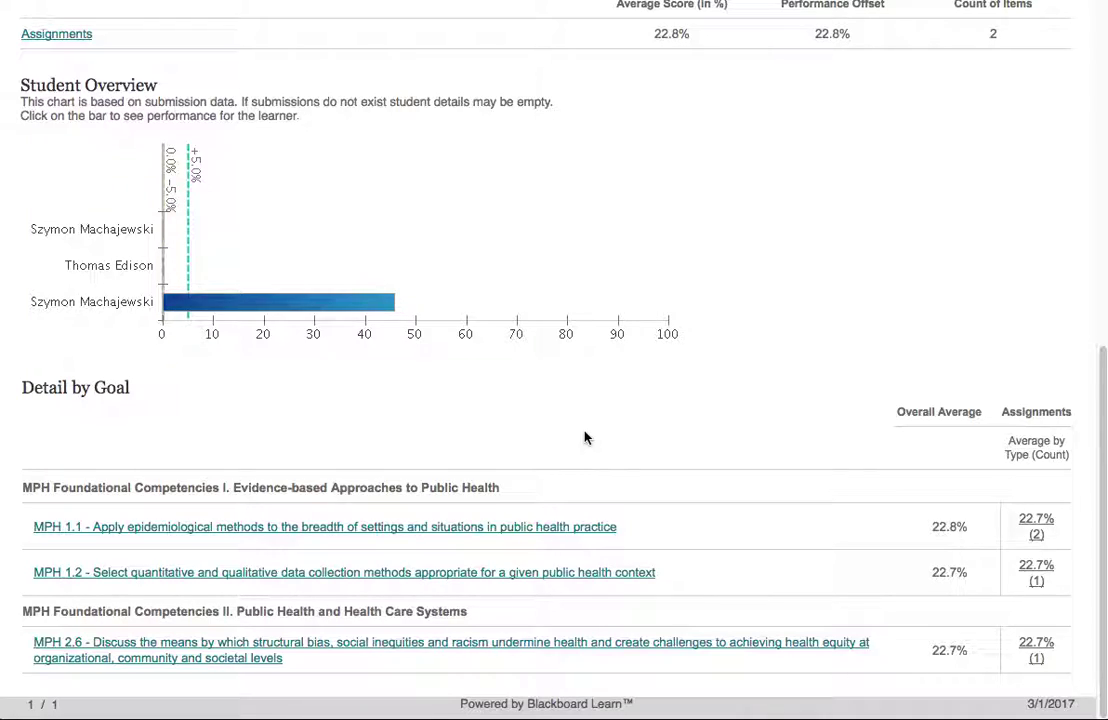
scroll(585, 437, up, 7)
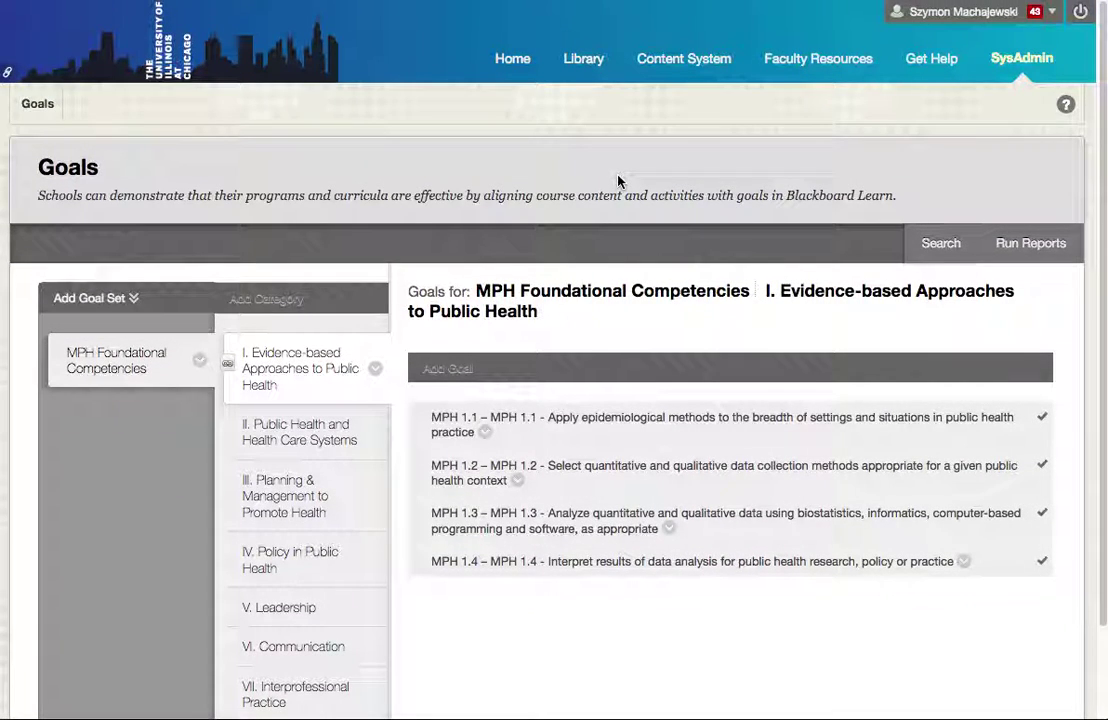
- Choose Run Reports from the MPH Foundational Competencies goal set menu
click(201, 365)
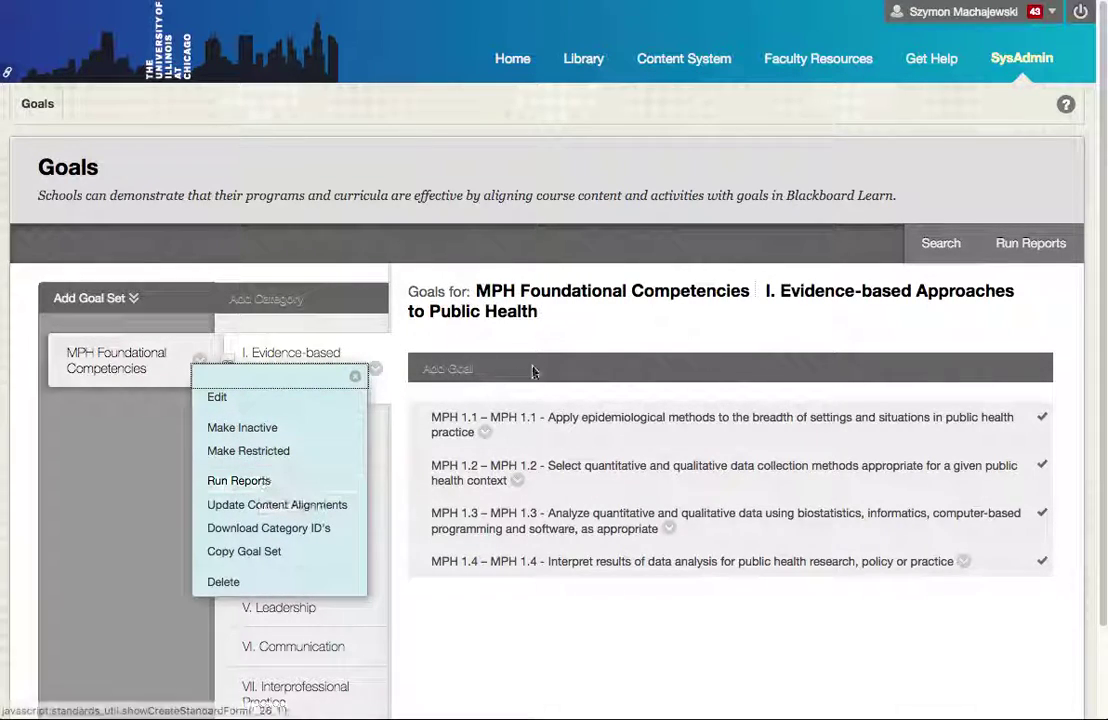
click(623, 359)
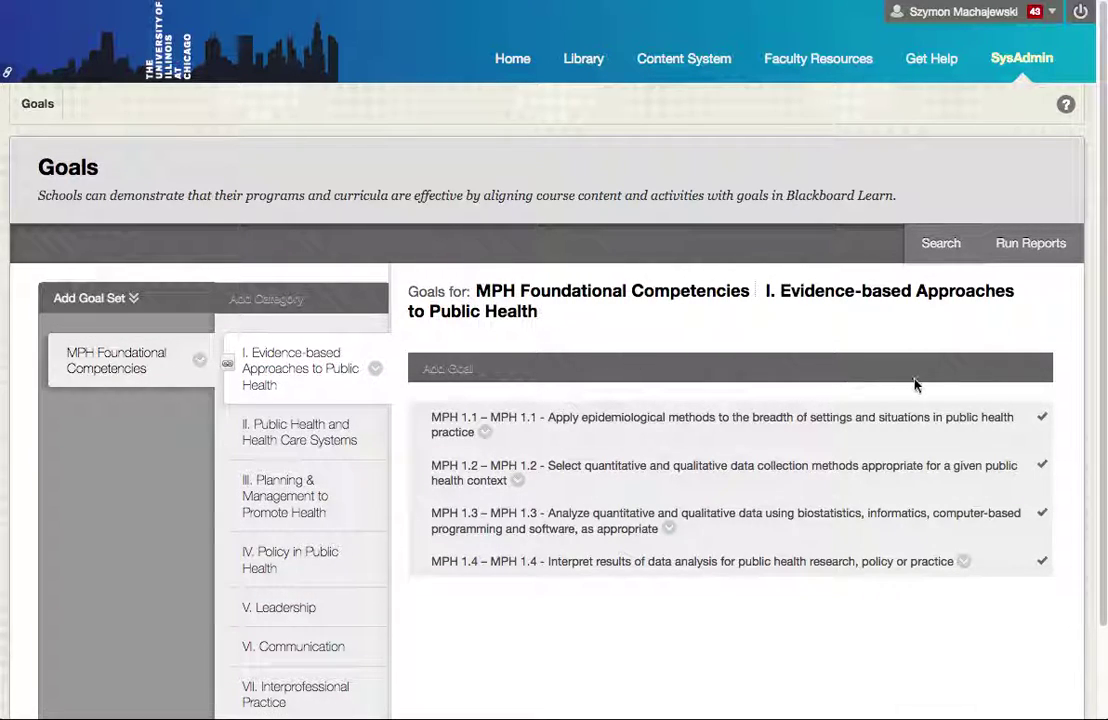
click(485, 434)
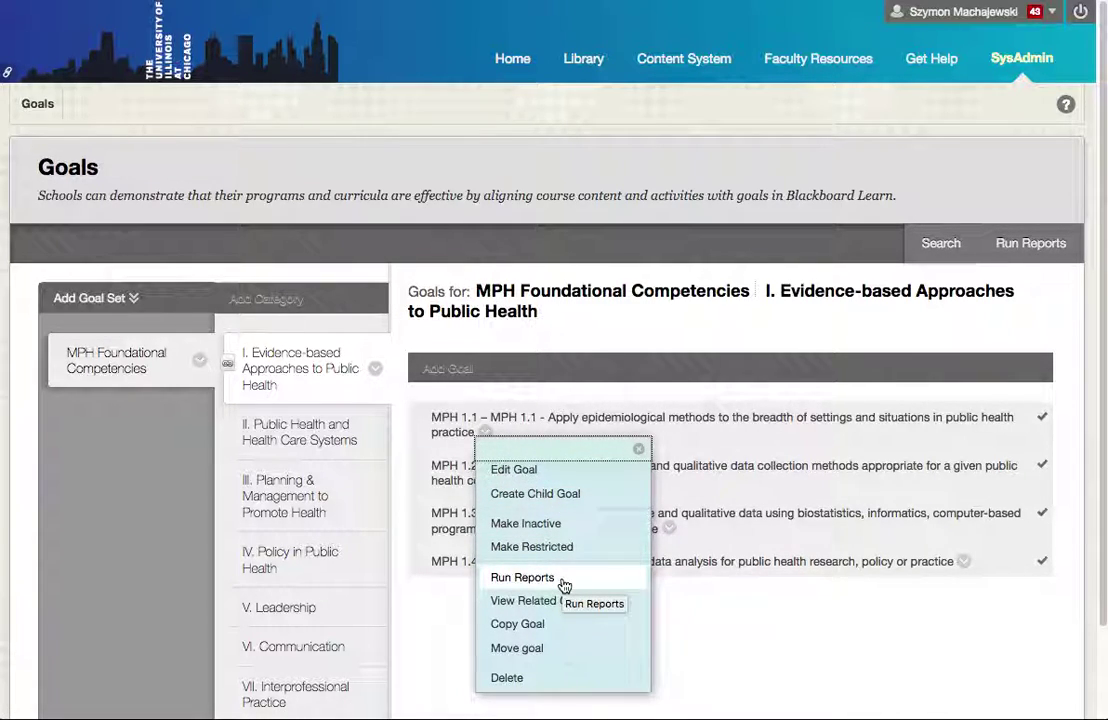
click(186, 368)
click(201, 363)
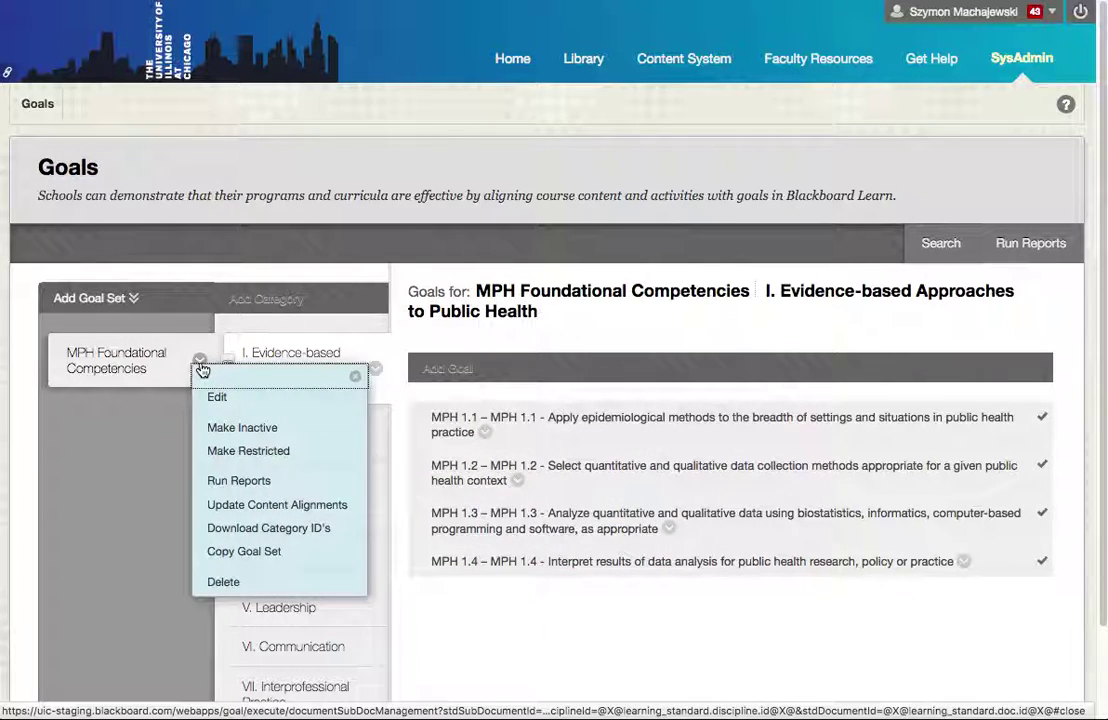
click(245, 481)
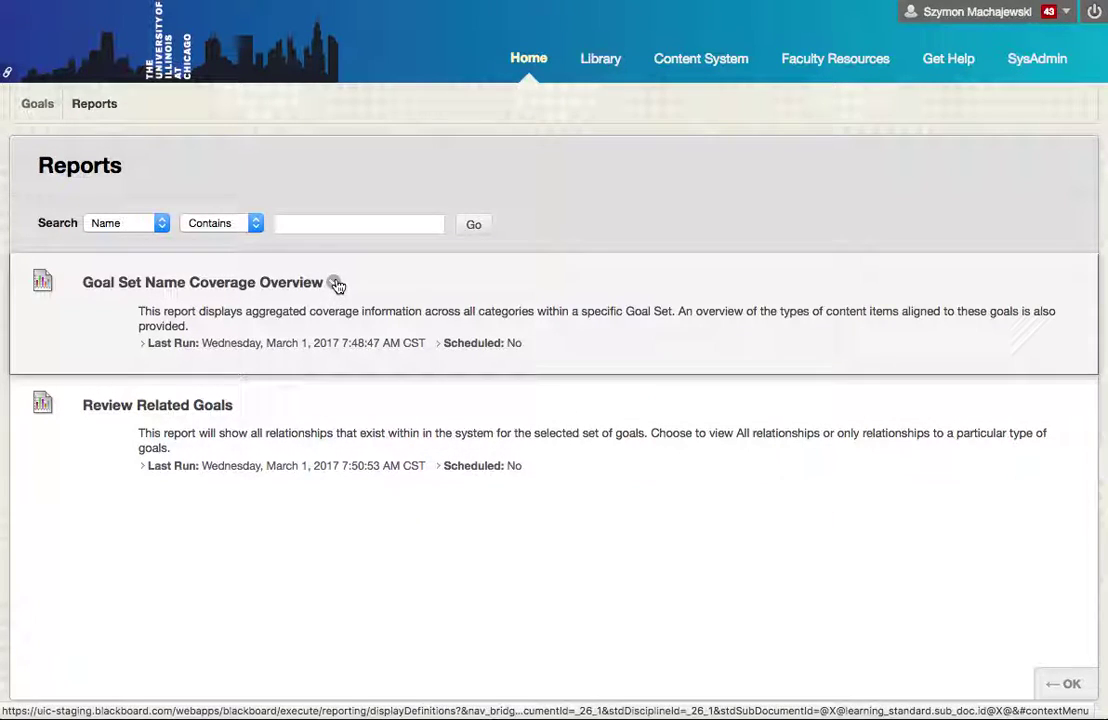
- Run the Goal Set Name Coverage Overview report with All Courses selected
click(335, 283)
click(345, 320)
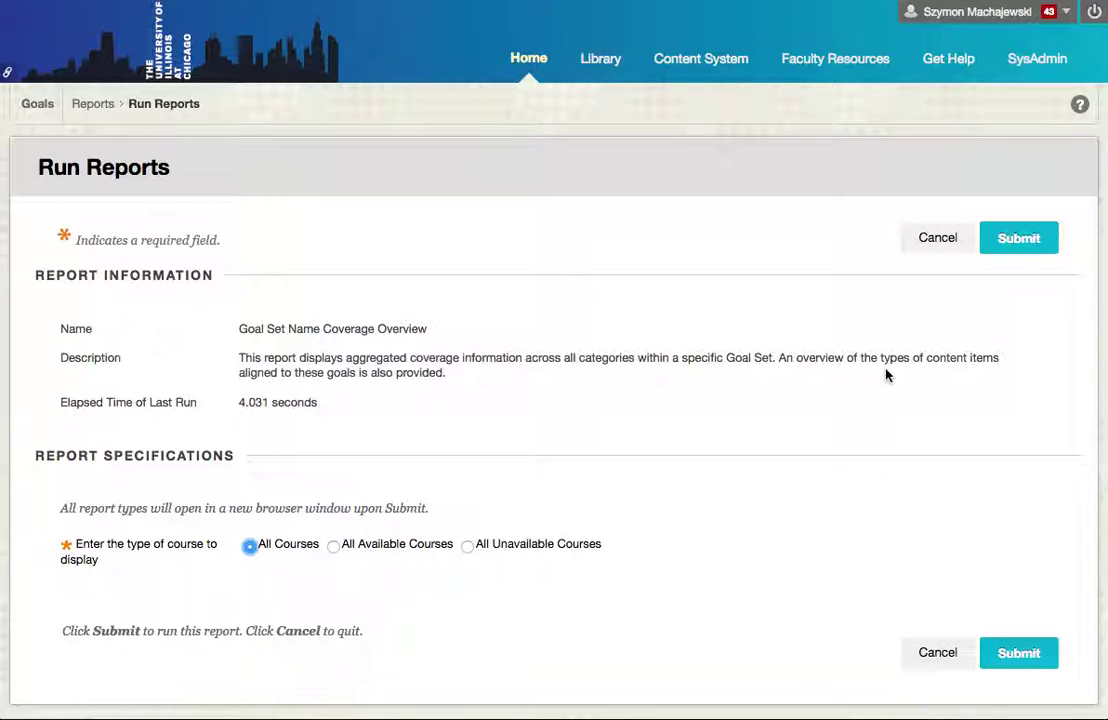
click(1019, 238)
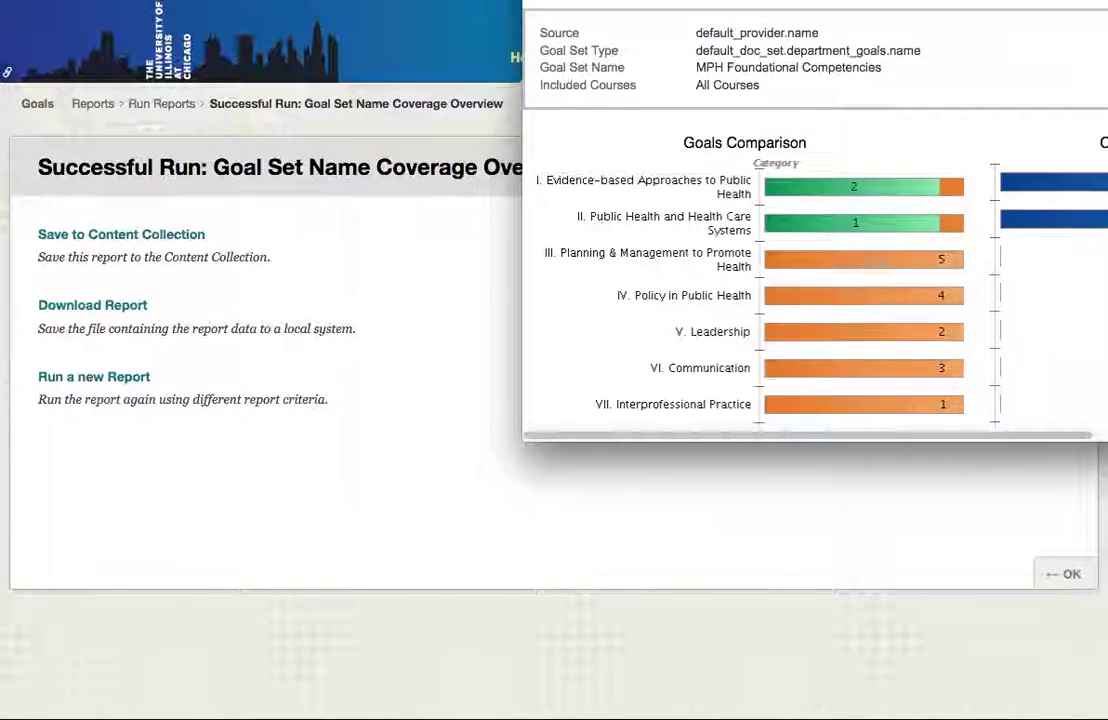
- Move and enlarge the report popup, then scroll through the Goals Comparison and Content Alignment Breakdown charts
drag(790, 5, 321, 106)
drag(760, 615, 1036, 662)
scroll(554, 314, down, 3)
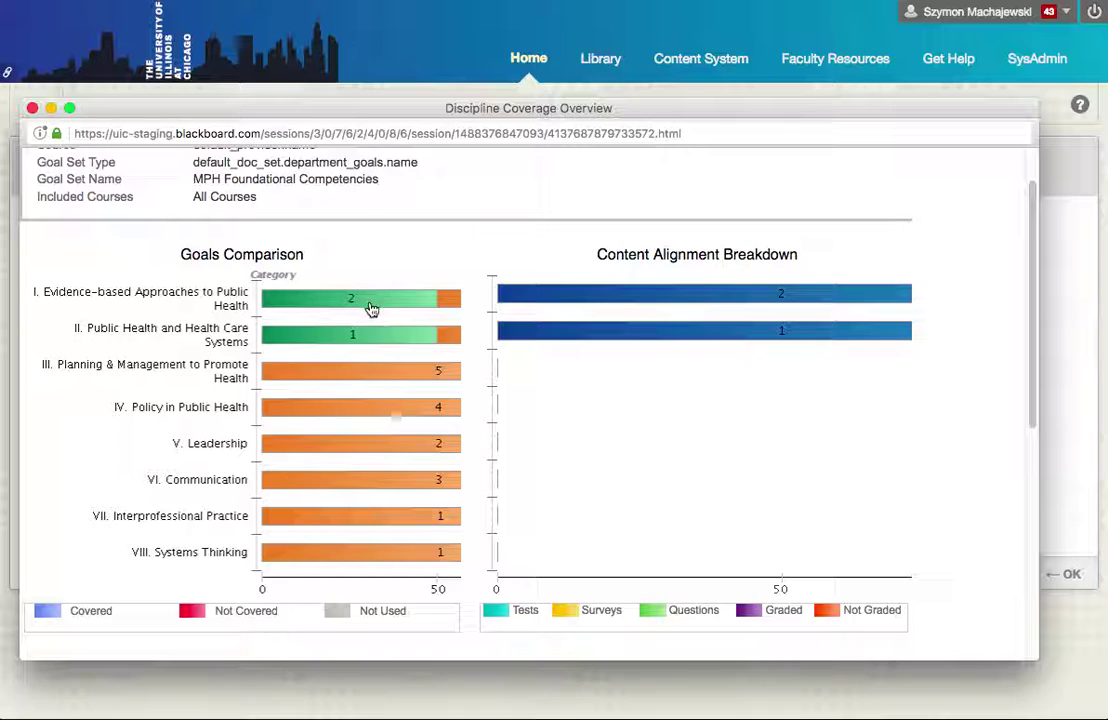
mouse_move(388, 565)
scroll(388, 565, down, 10)
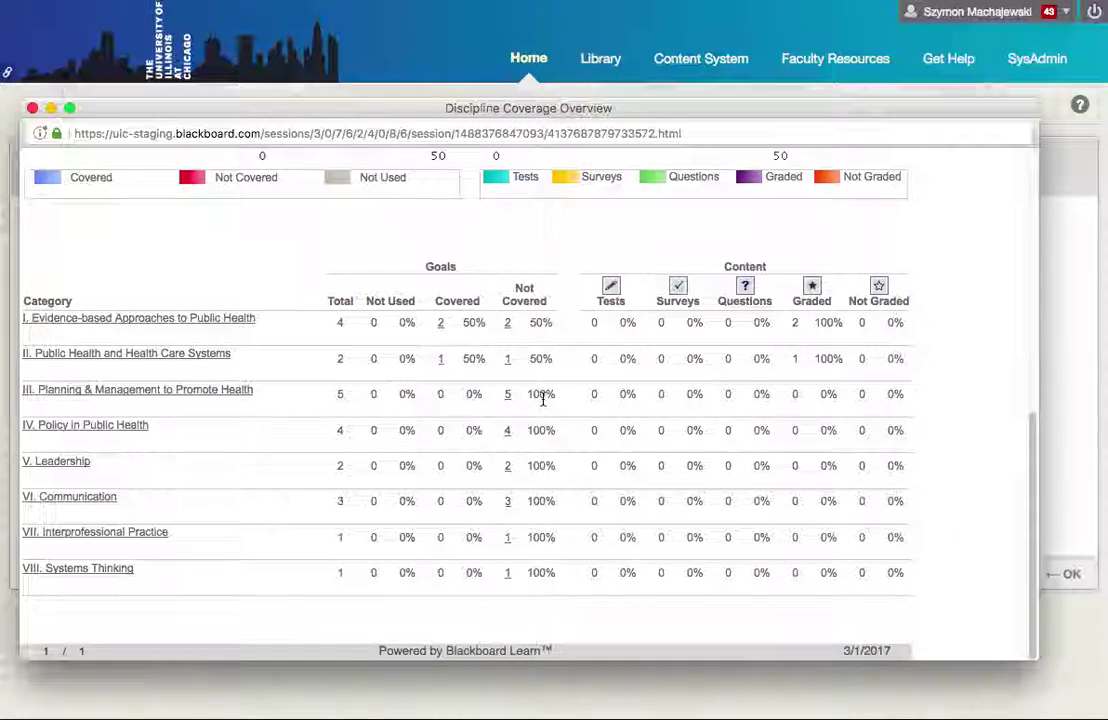
scroll(545, 400, up, 10)
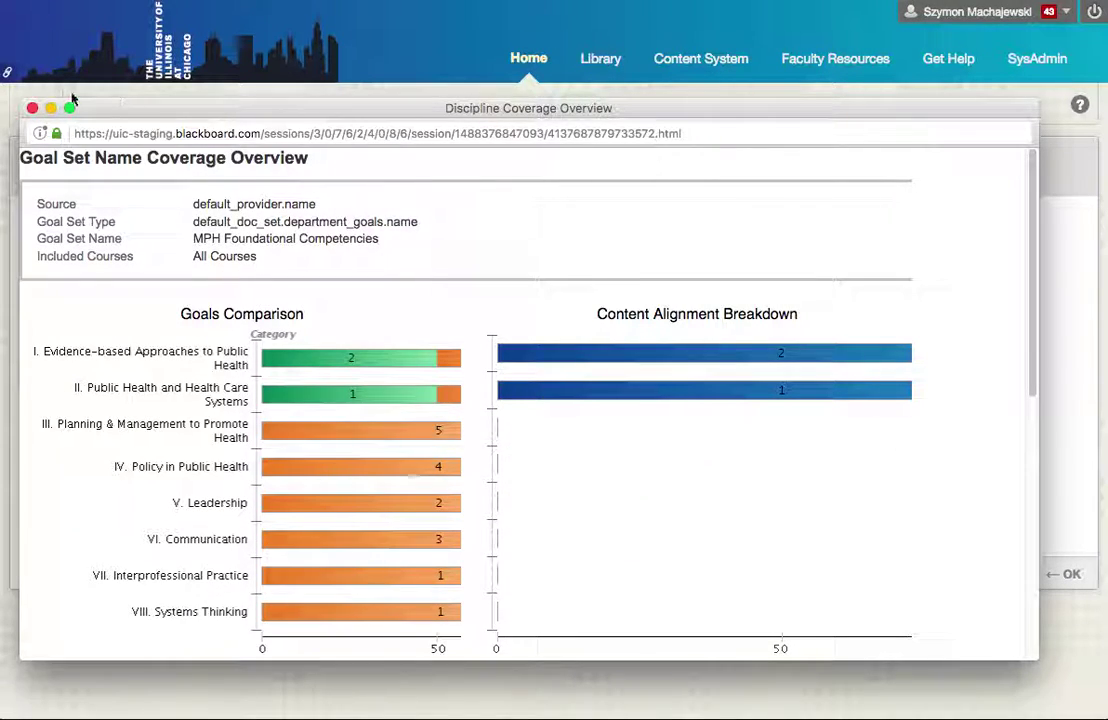
- Close the Discipline Coverage Overview report popup
click(32, 108)
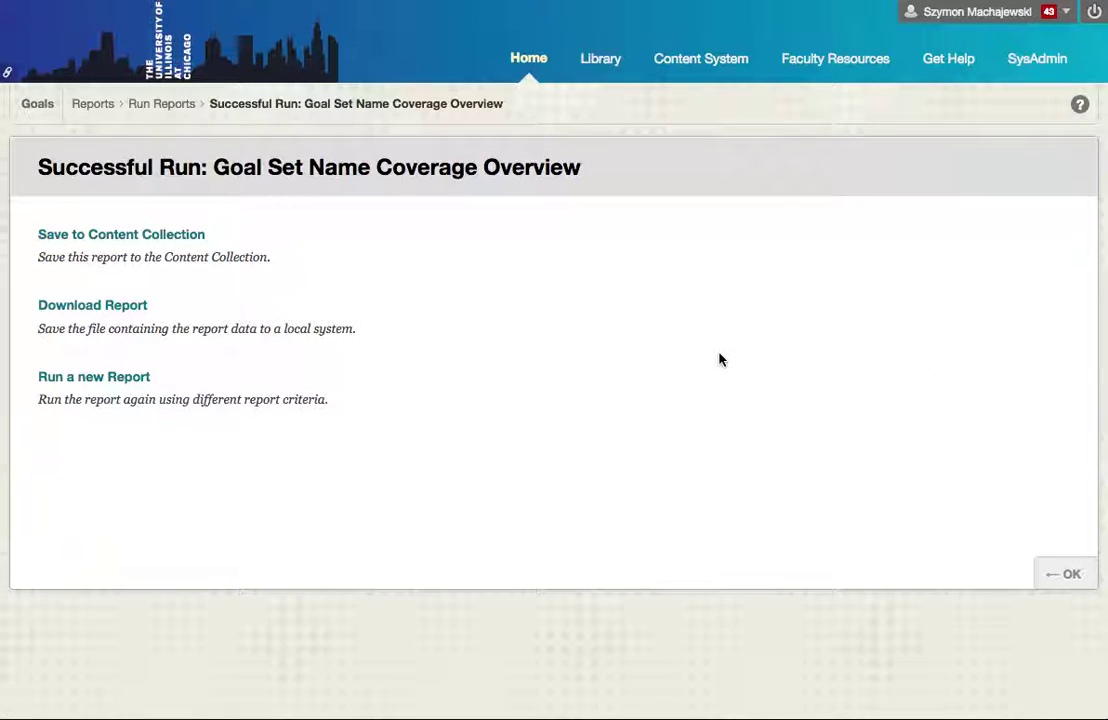